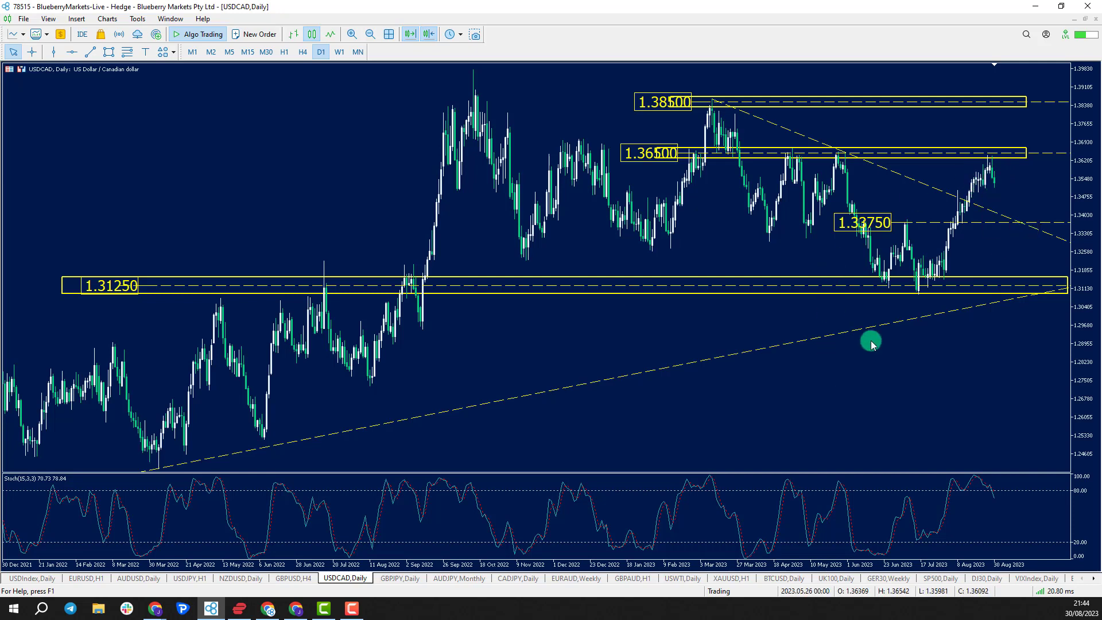
Read chart prices with the crosshair, then bring up the USDIndex daily chart and inspect its levels.
middle_click(909, 179)
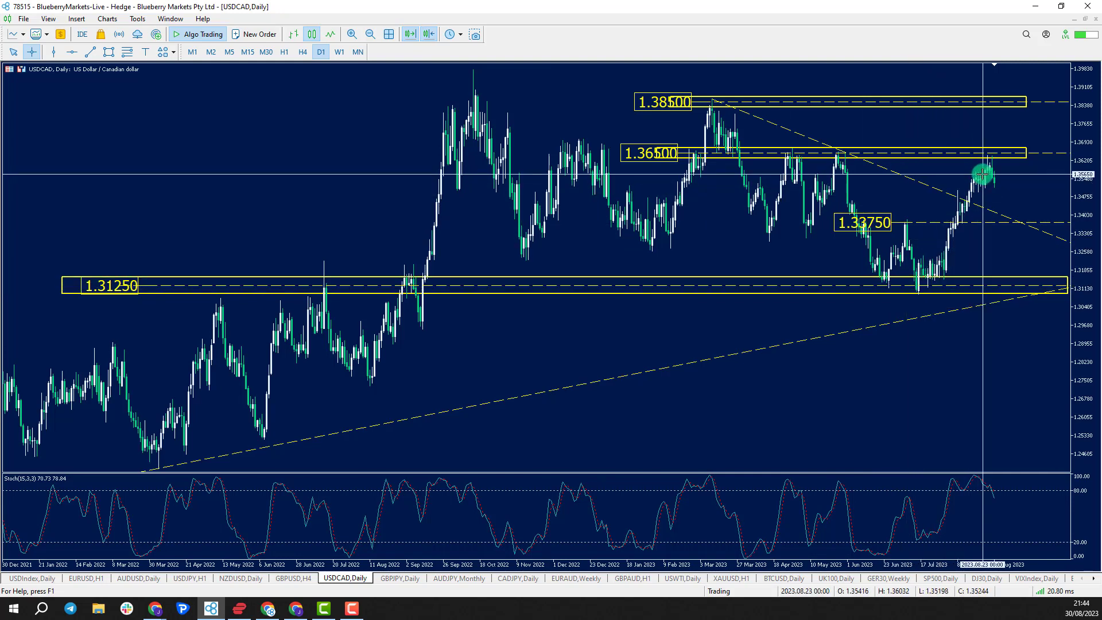
middle_click(966, 175)
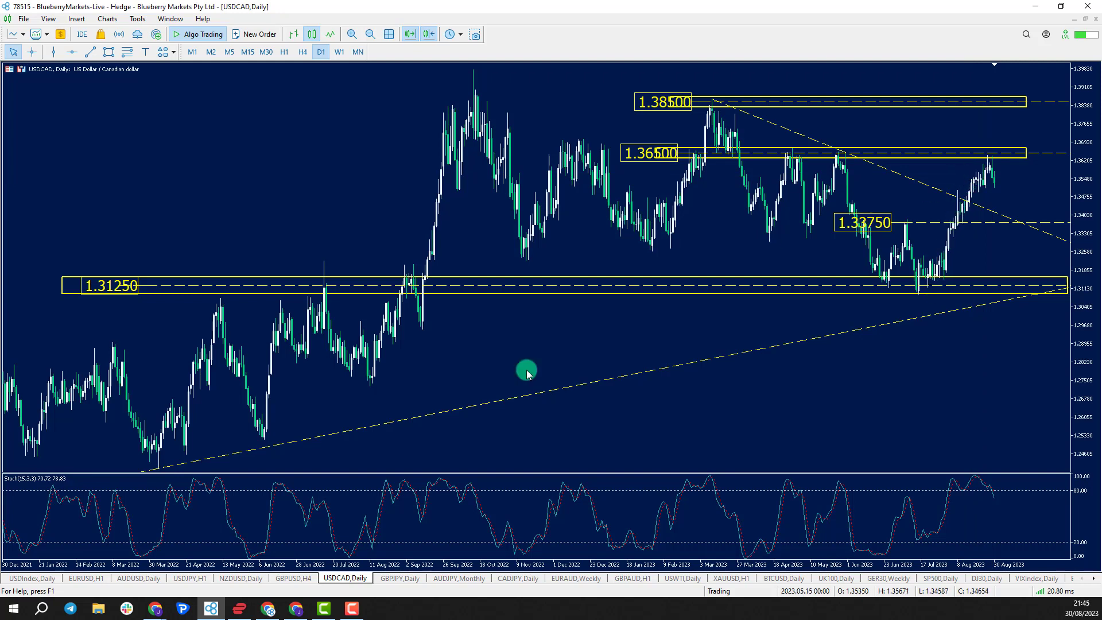
left_click(50, 578)
middle_click(720, 493)
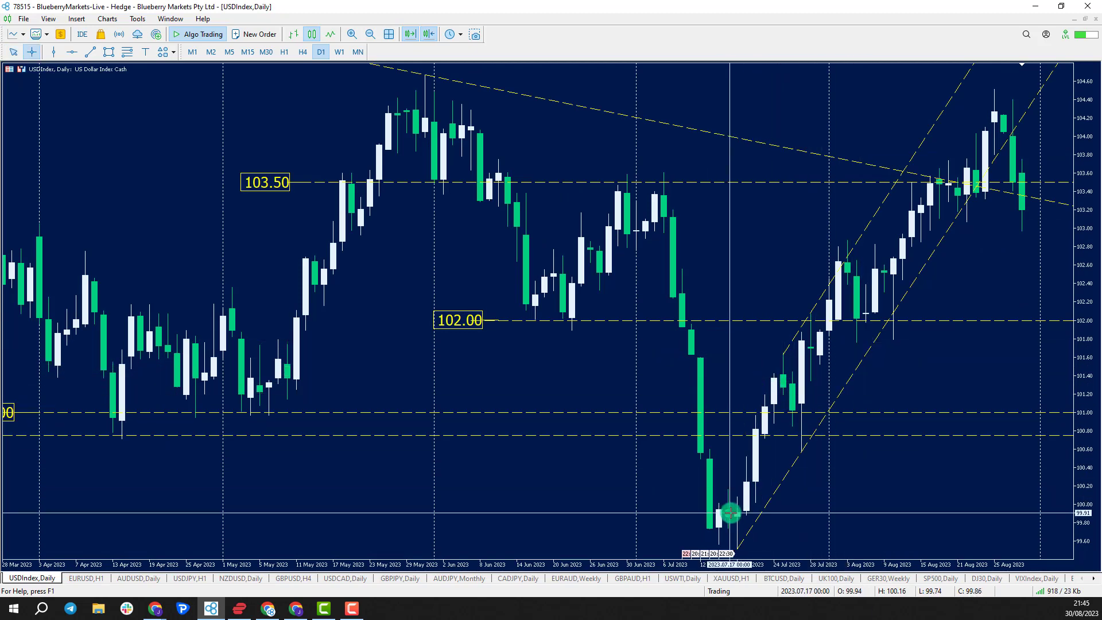
Turn off the crosshair readout and switch the dollar index to the W1 timeframe.
mouse_move(986, 131)
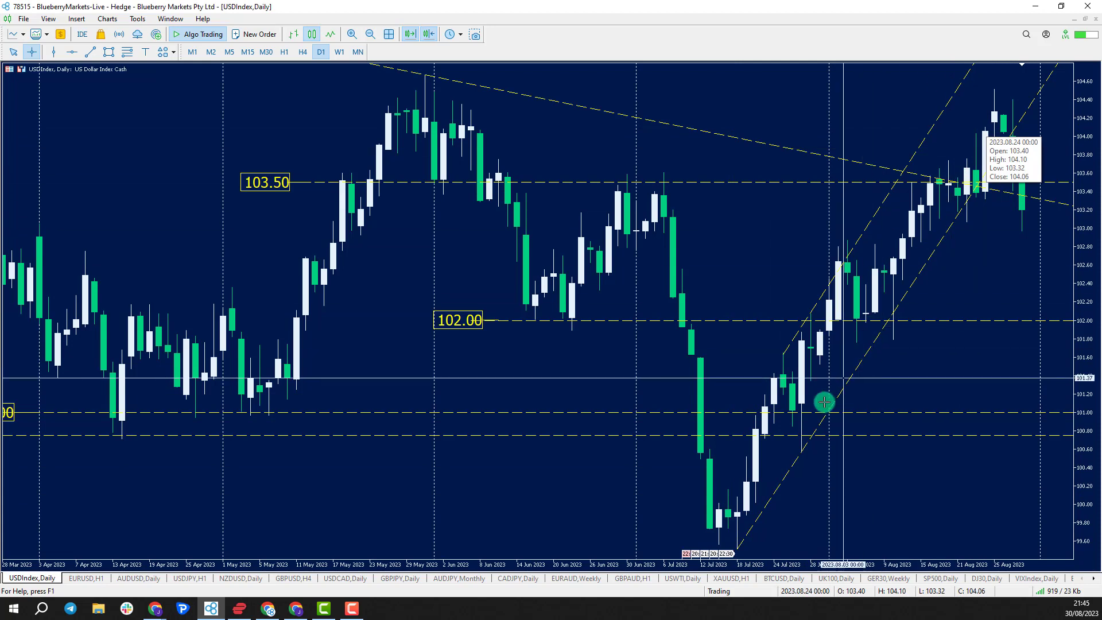
left_click(1008, 132)
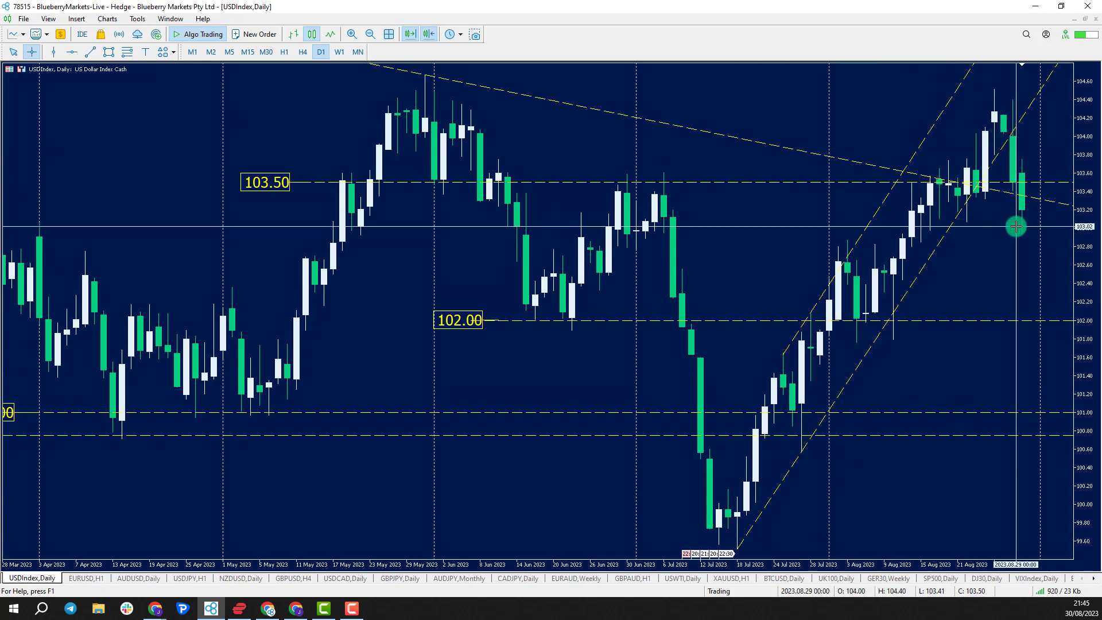
left_click(340, 52)
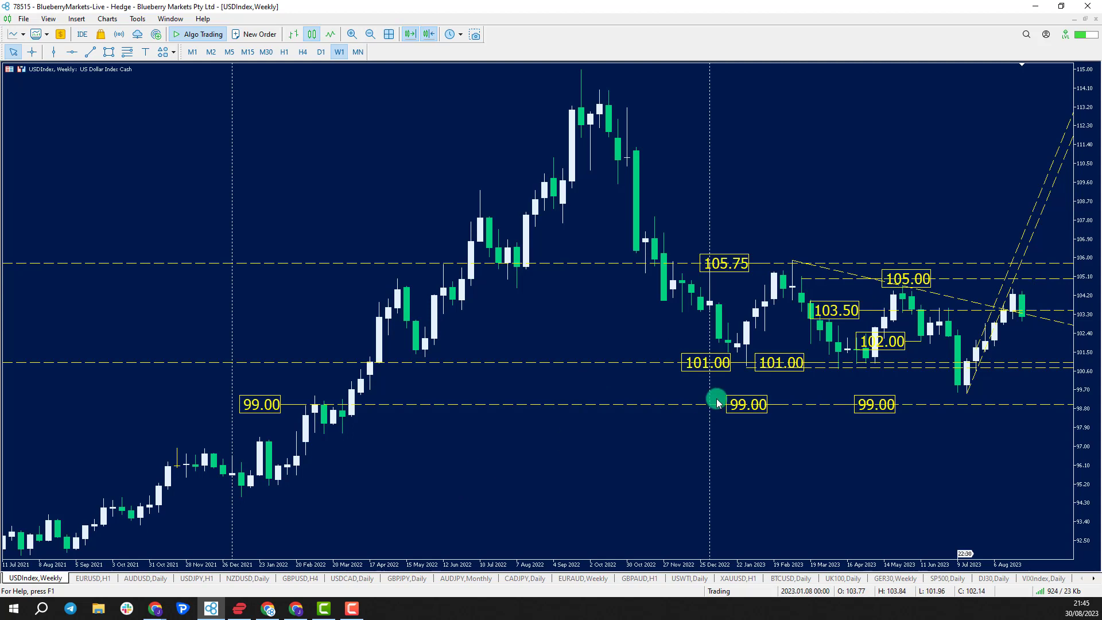
Return to the USDCAD daily chart and zoom in, then back out, on recent price action.
left_click(356, 582)
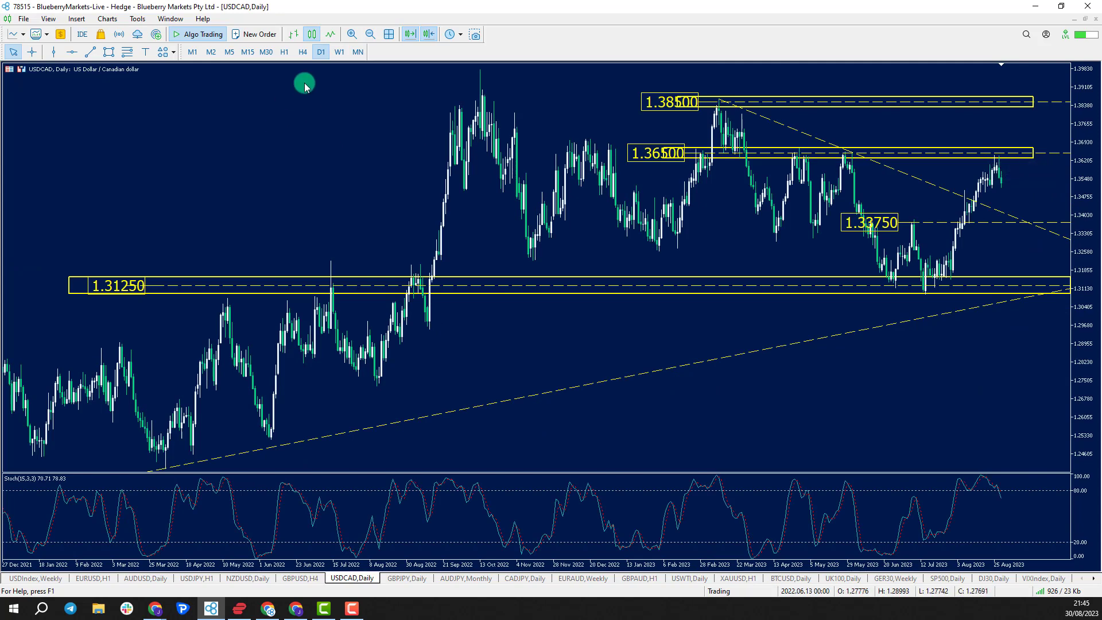
left_click(352, 35)
left_click(352, 34)
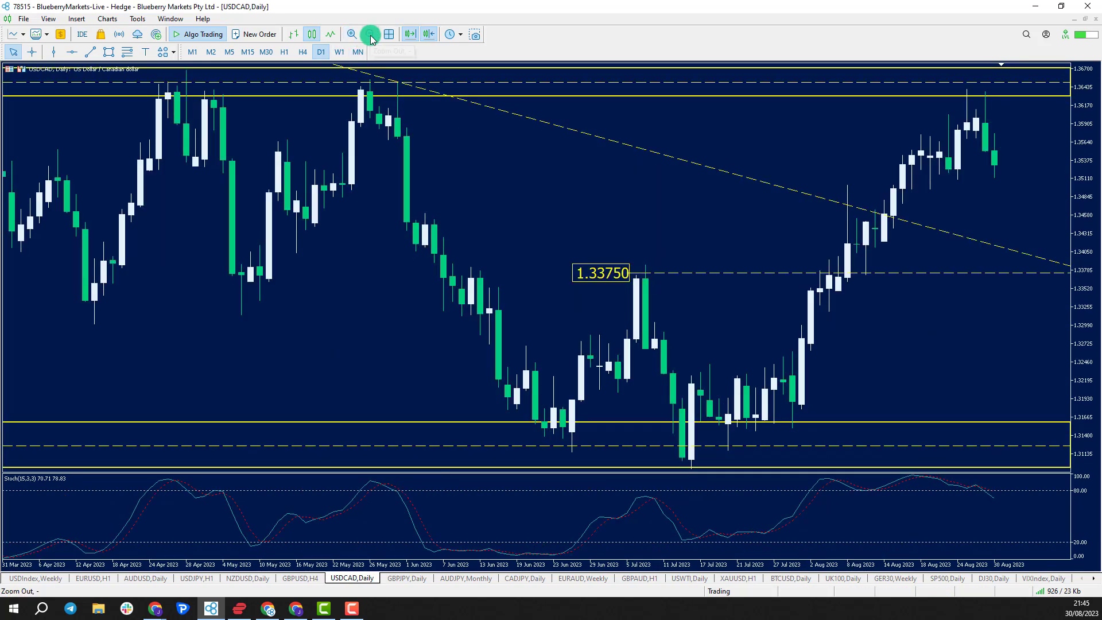
left_click(371, 34)
Read USDCAD daily price and date levels with the crosshair, then bring up the USWTI daily chart.
middle_click(903, 177)
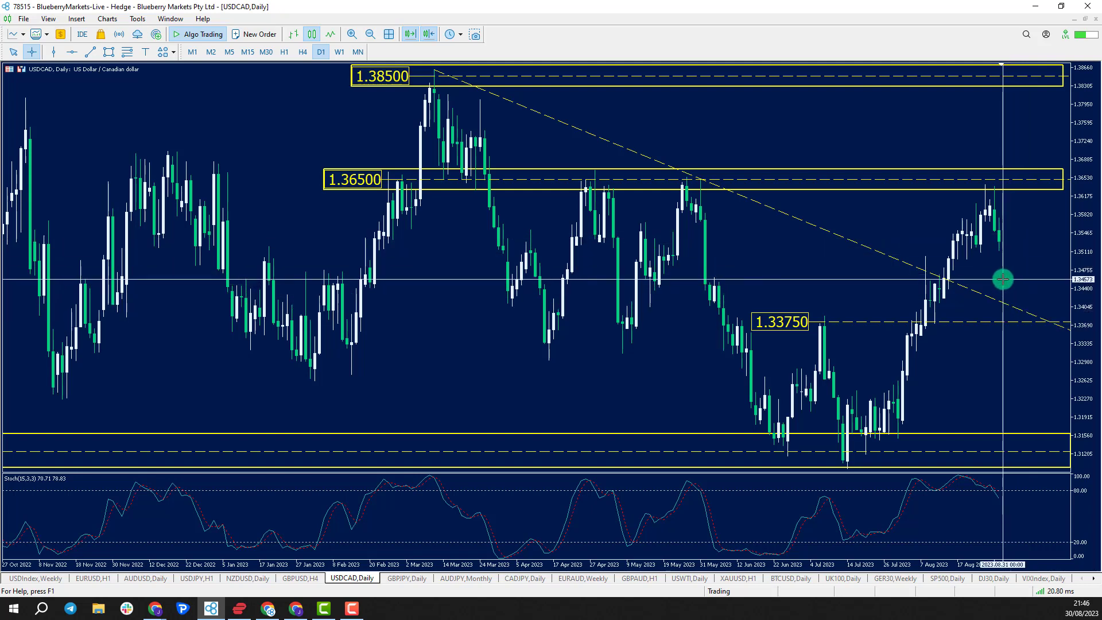
left_click(799, 325)
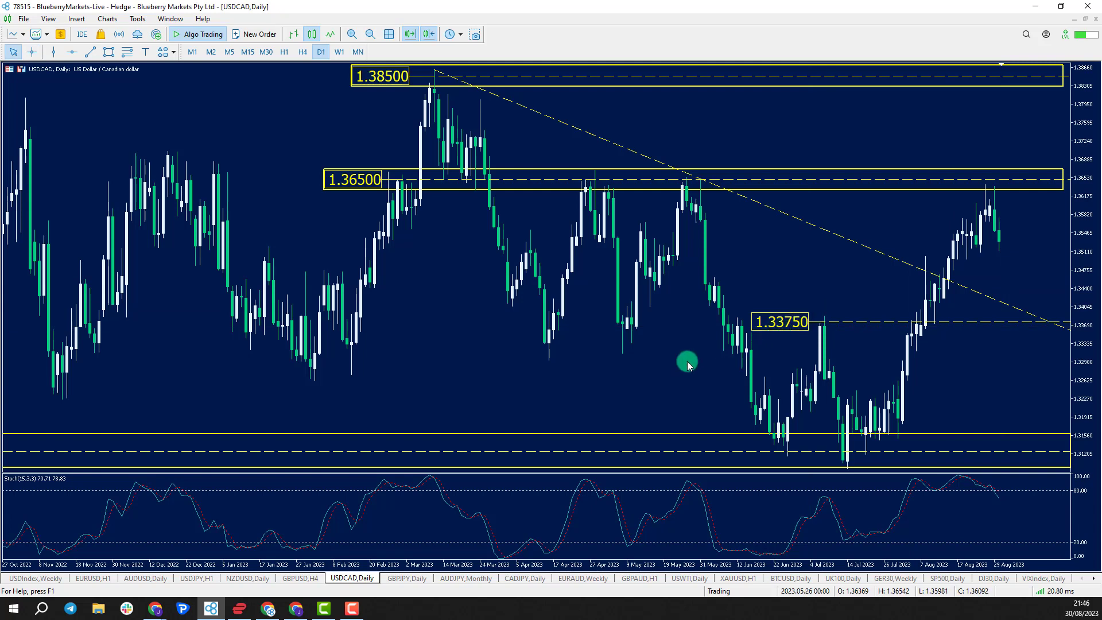
left_click(683, 578)
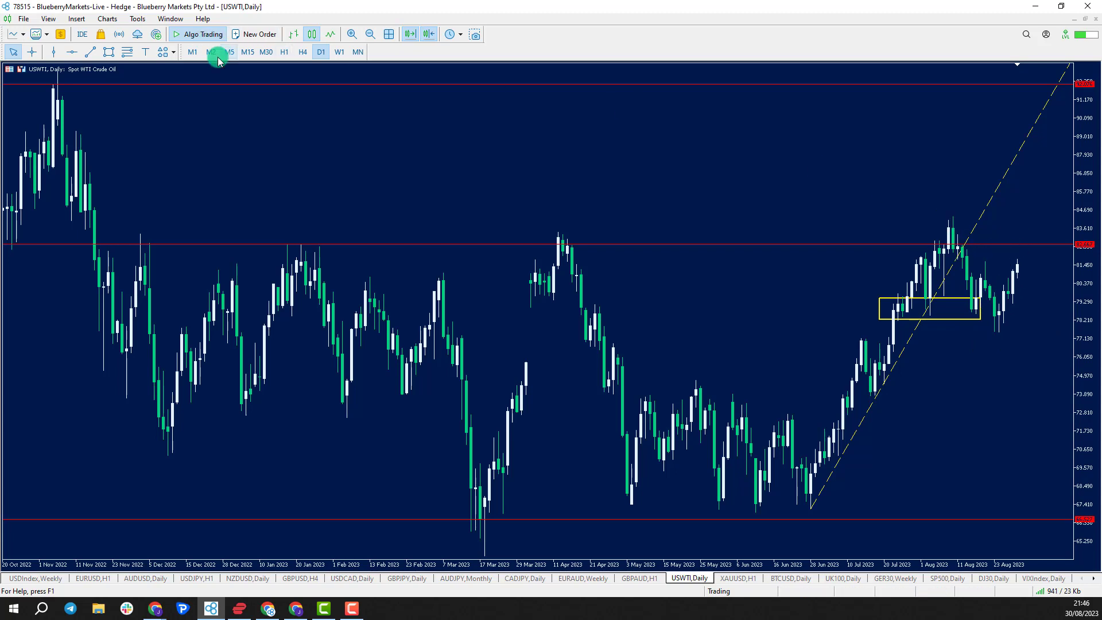
Draw a falling trendline from the August swing high on USWTI, check levels, return to USDCAD daily.
left_click(91, 51)
left_click_drag(952, 216, 983, 263)
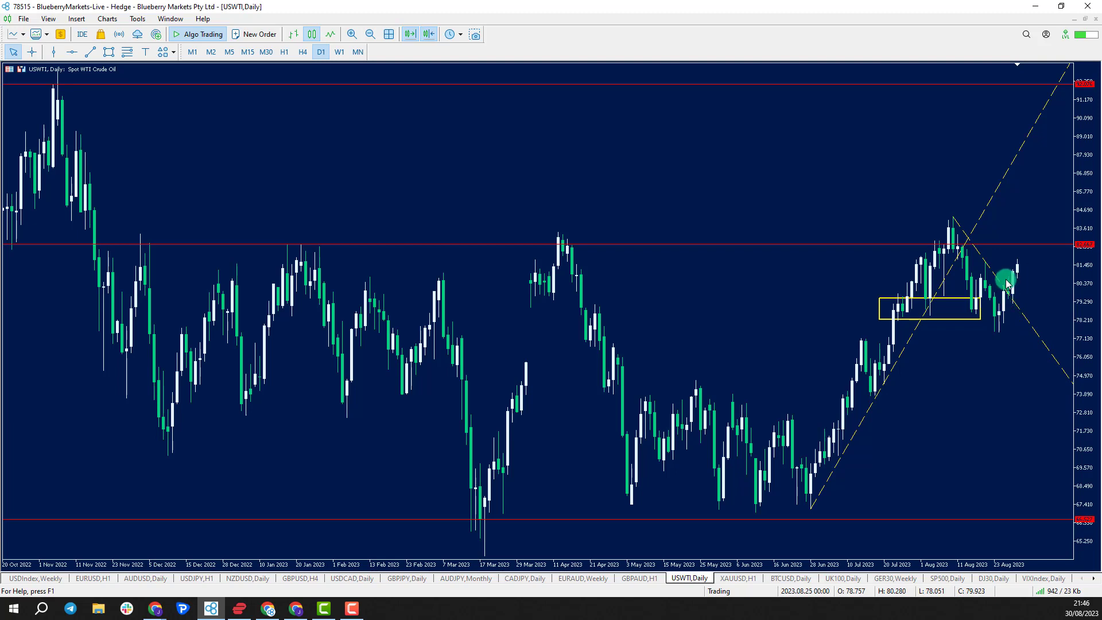
middle_click(1021, 243)
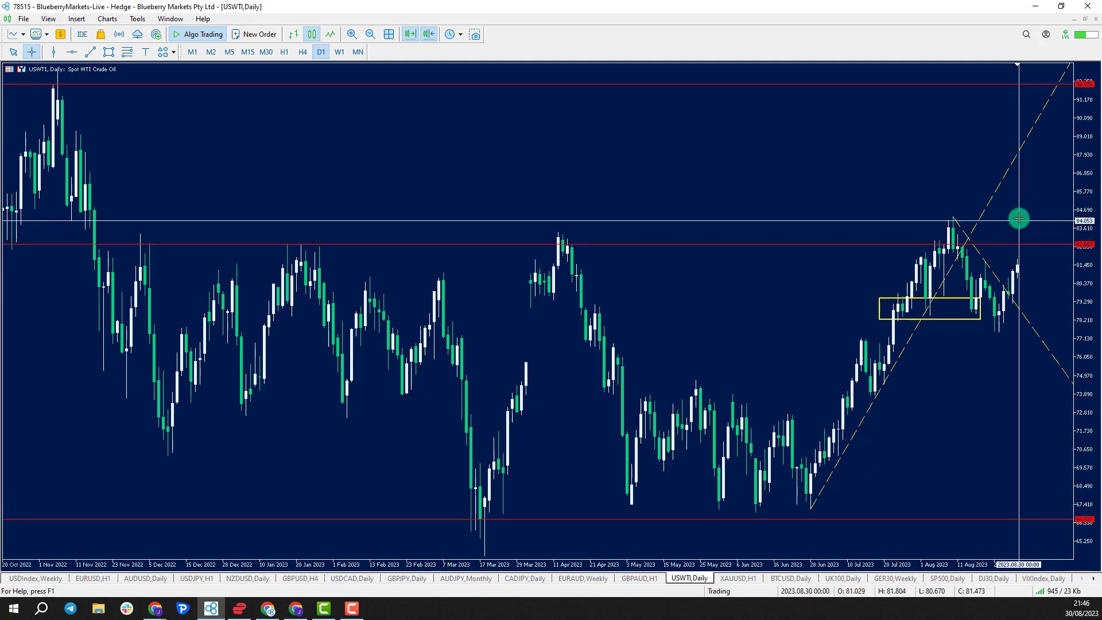
middle_click(1001, 99)
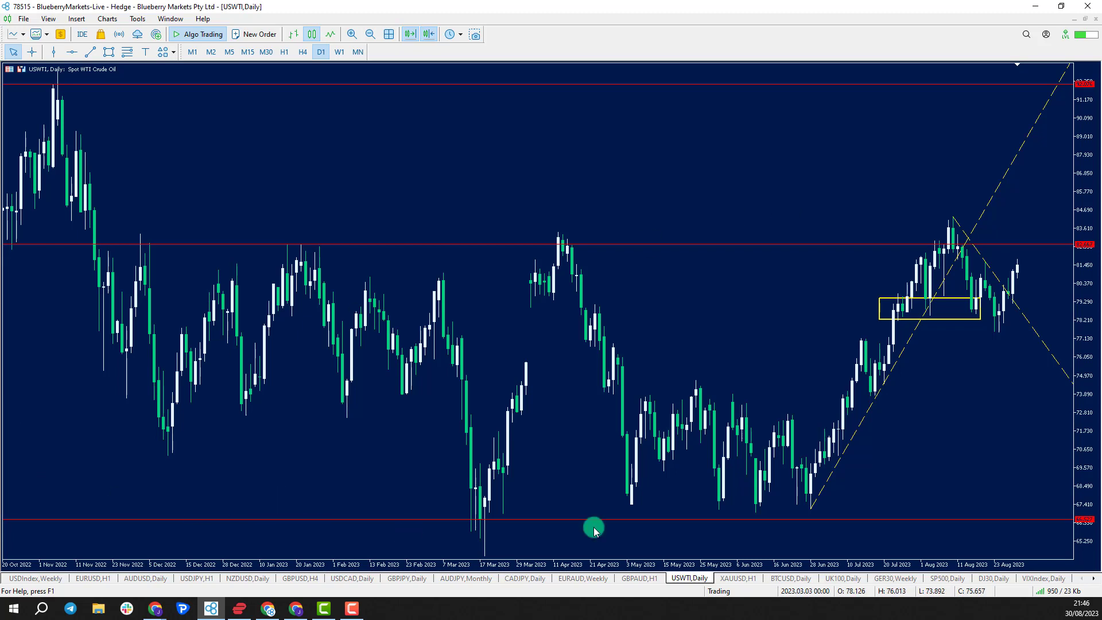
left_click(345, 579)
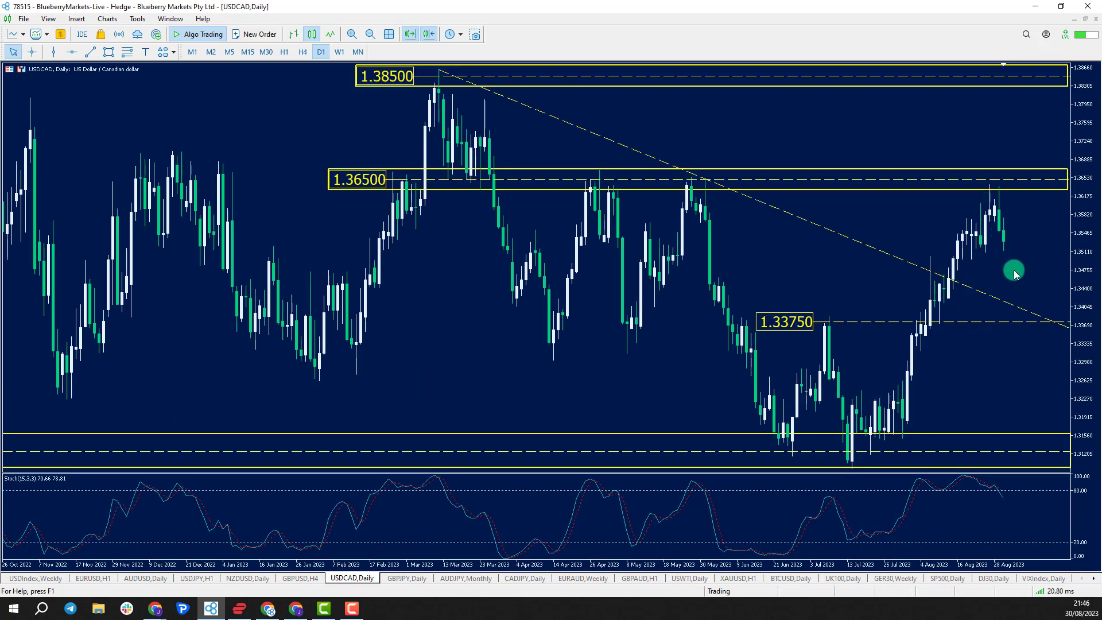
On the USDCAD H4 chart, sketch a rounded top, a neckline beneath it and an arrowhead.
left_click(304, 52)
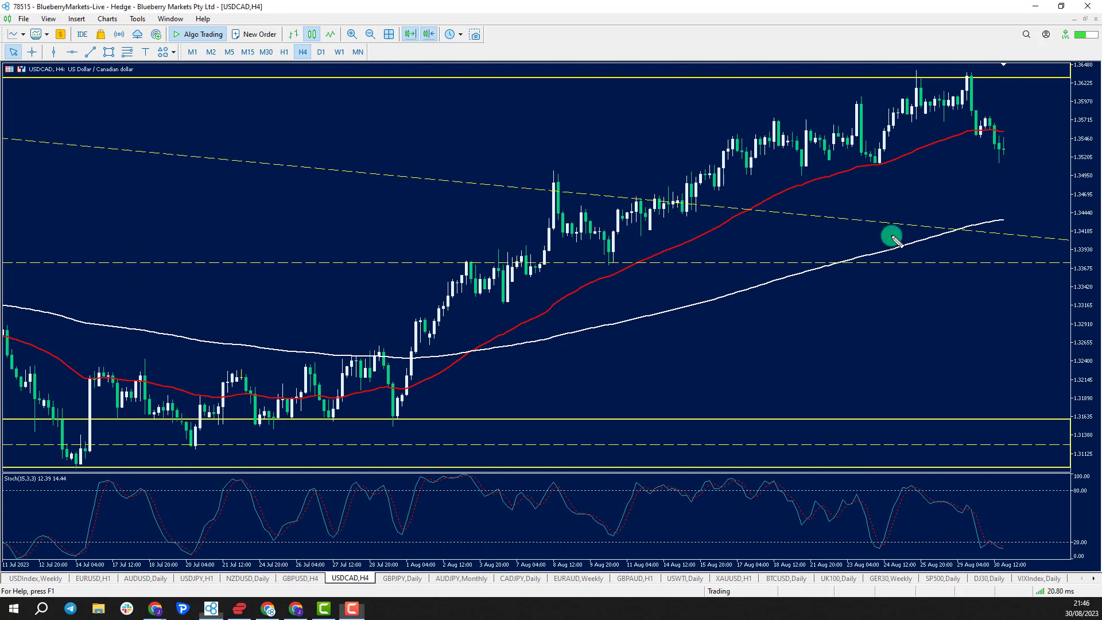
mouse_move(908, 70)
left_mouse_down()
mouse_move(935, 107)
mouse_move(969, 74)
left_mouse_up()
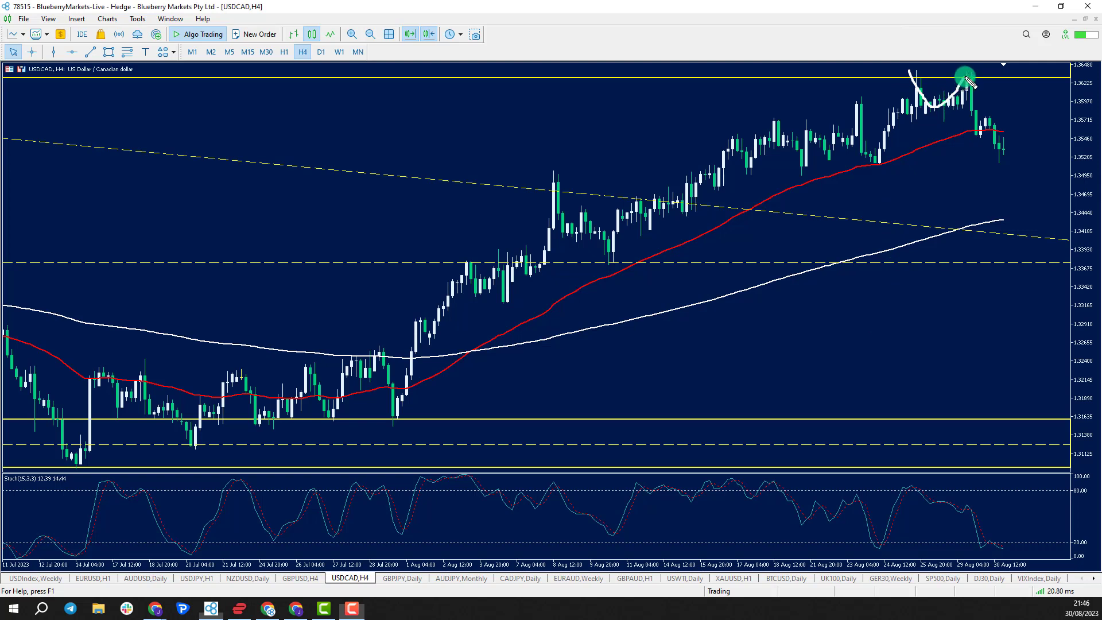
left_click_drag(907, 114, 1009, 116)
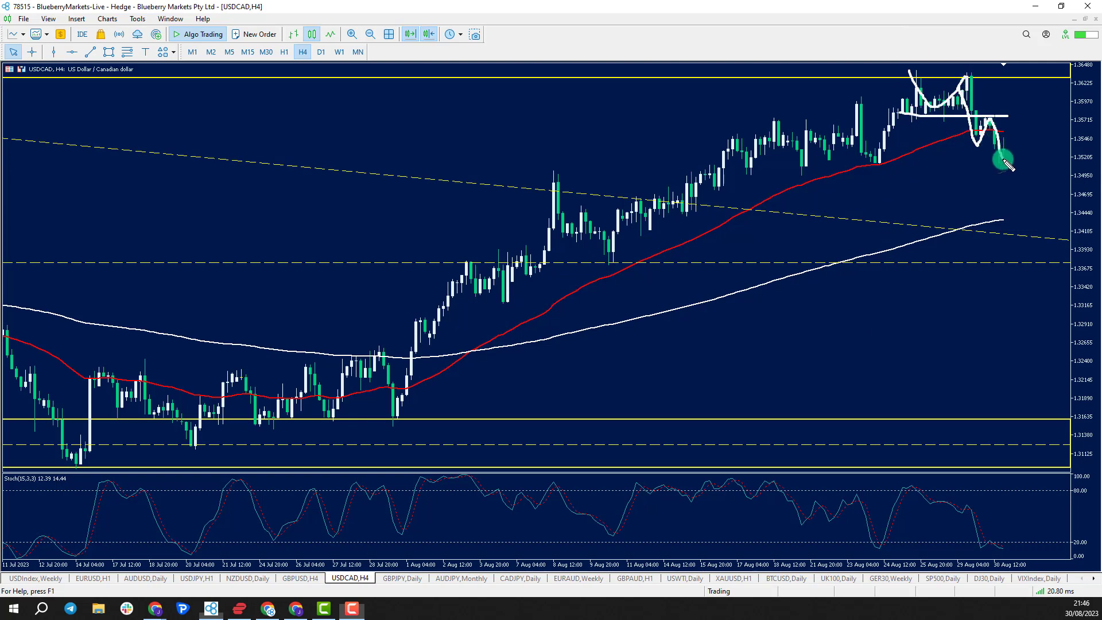
left_click_drag(999, 162, 1010, 155)
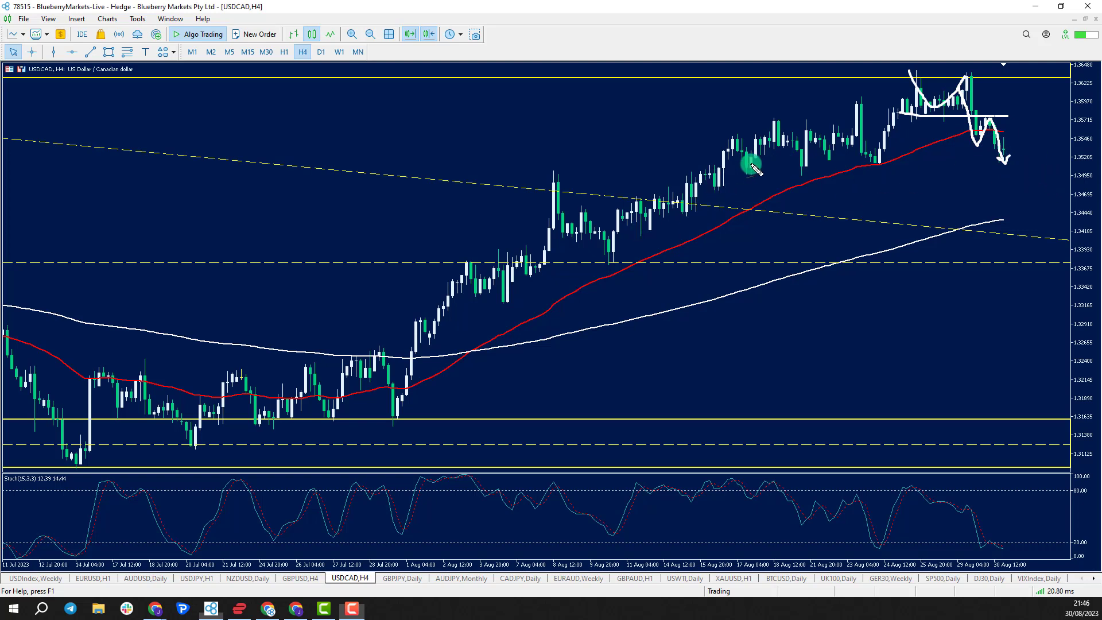
Draw a support line under the mid-August lows, mark two bounces, extend the arrow toward 1.3395.
left_click_drag(749, 165, 1050, 165)
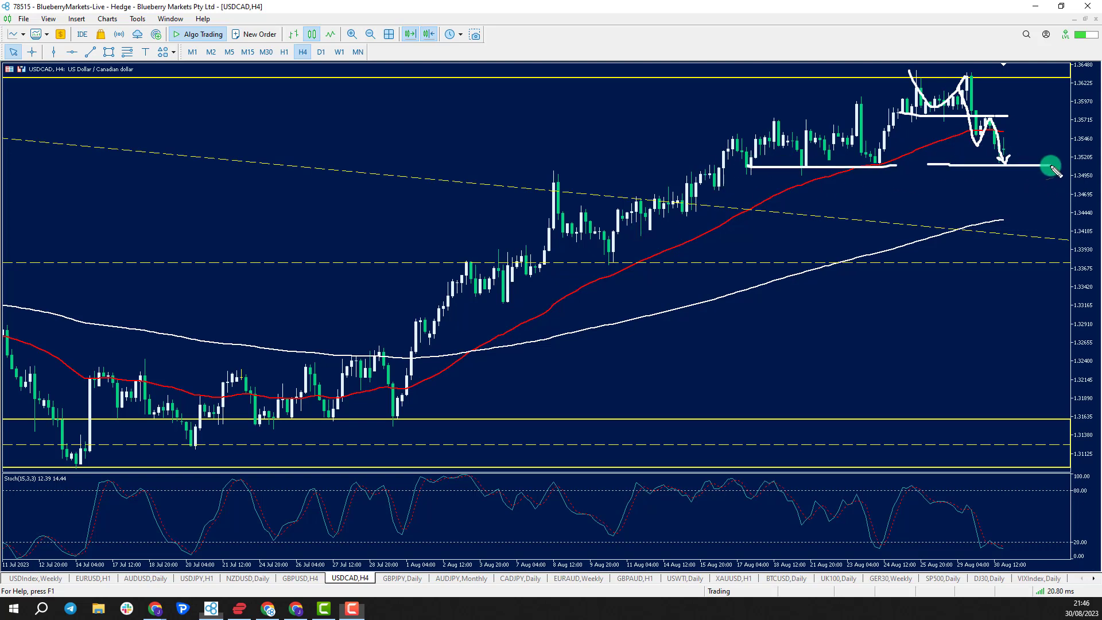
left_click_drag(837, 167, 735, 166)
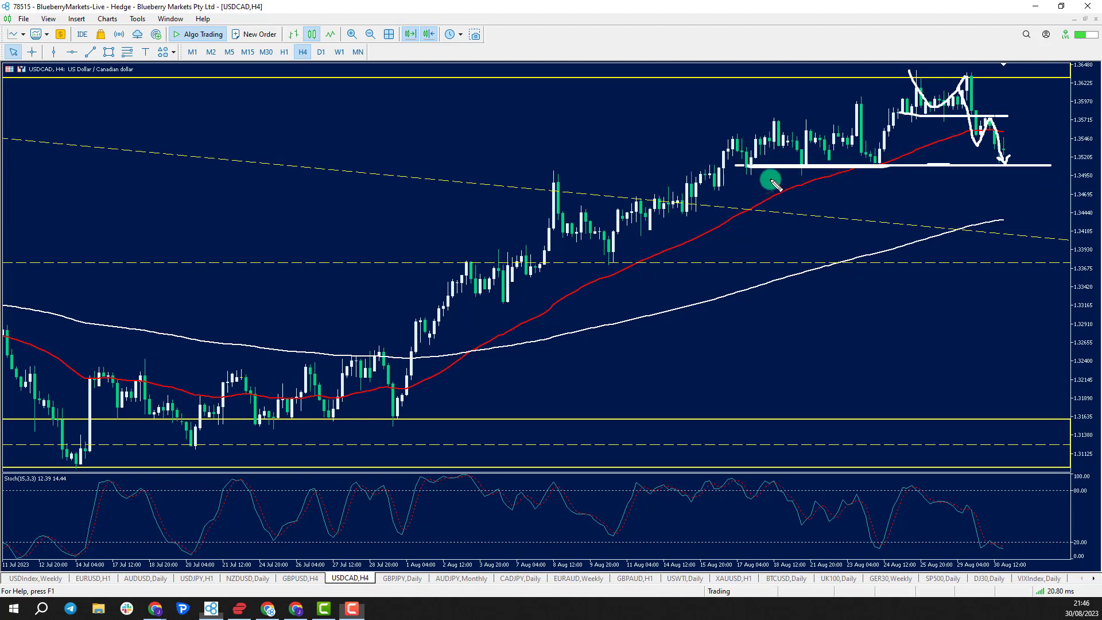
left_click_drag(743, 195, 761, 182)
left_click_drag(868, 186, 882, 167)
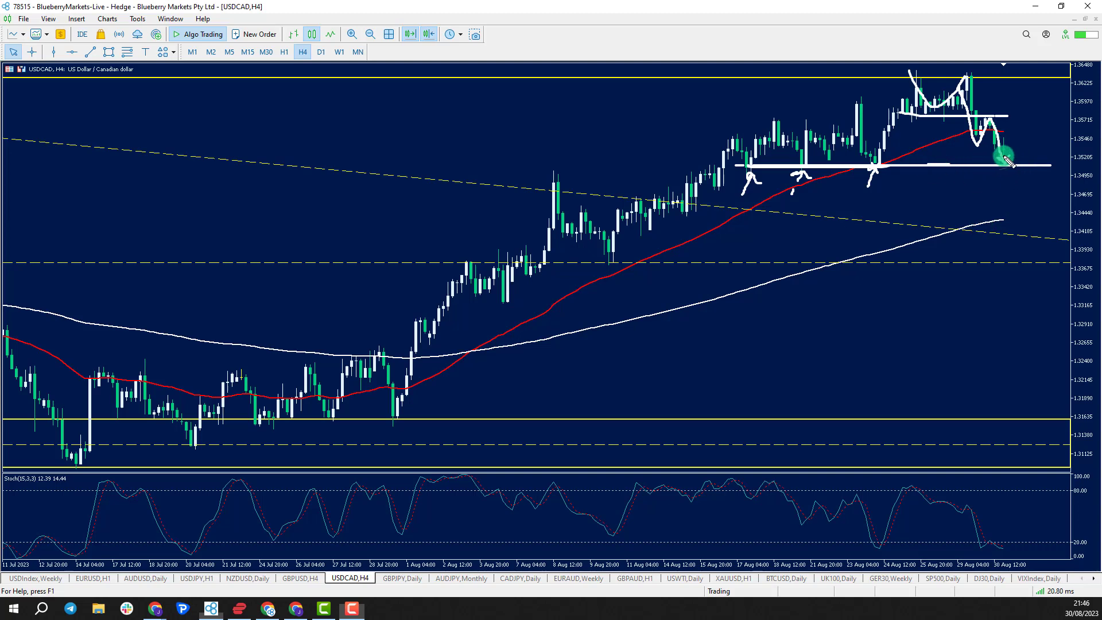
left_click_drag(1037, 171, 1052, 247)
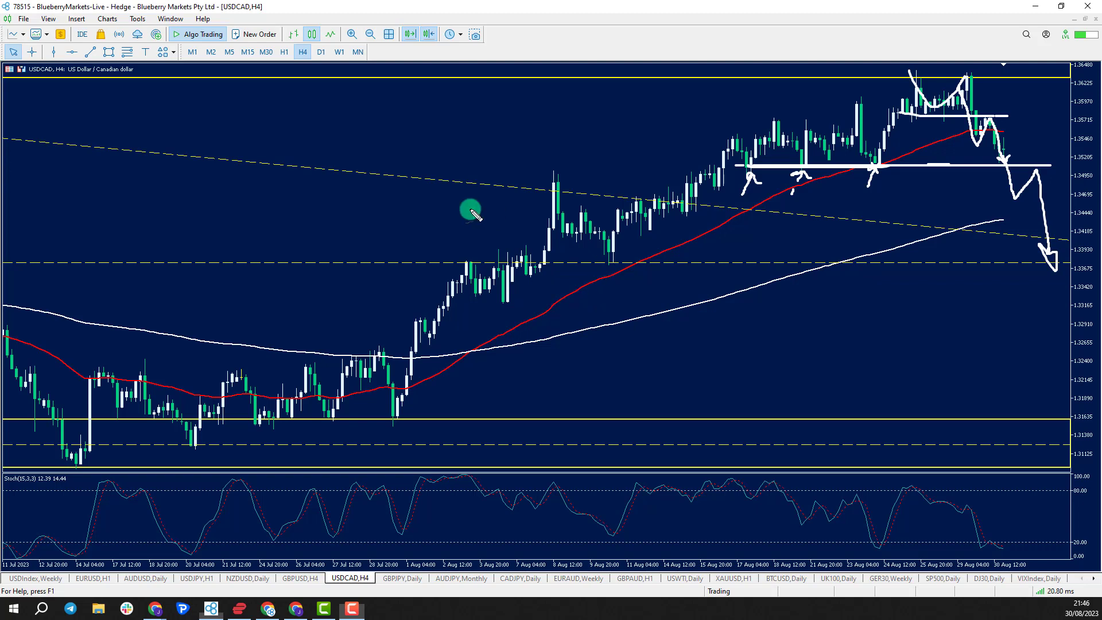
Circle the red/white moving-average cross and add drop arrows to the white average plus a rebound.
mouse_move(473, 333)
left_mouse_down()
mouse_move(466, 347)
mouse_move(476, 334)
left_mouse_up()
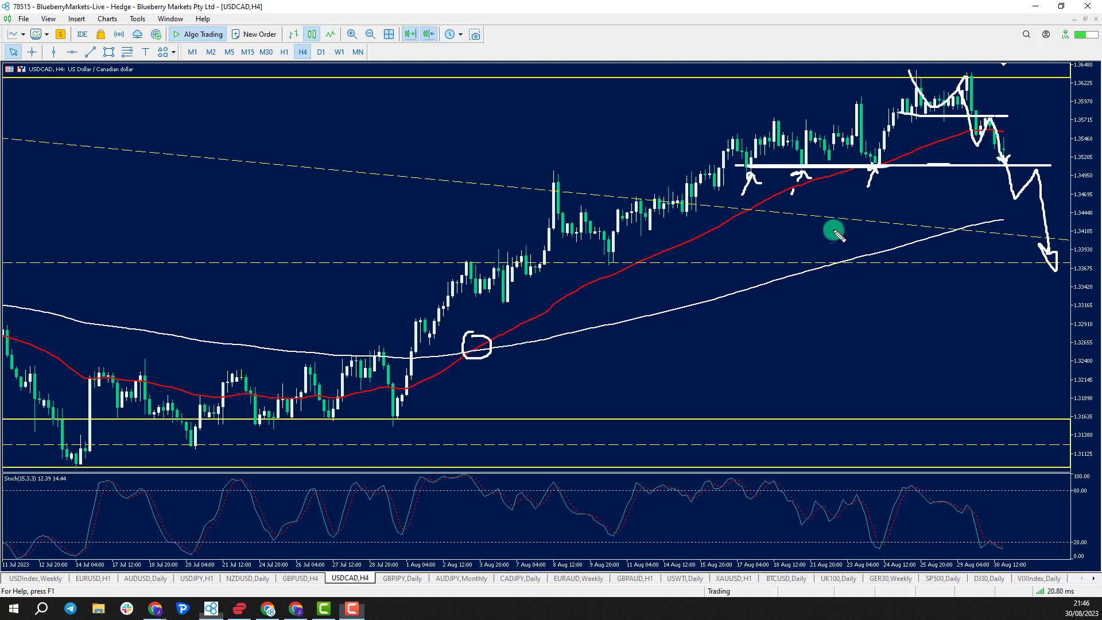
mouse_move(815, 190)
left_mouse_down()
mouse_move(824, 264)
mouse_move(841, 240)
left_mouse_up()
mouse_move(942, 151)
left_mouse_down()
mouse_move(956, 146)
mouse_move(967, 229)
mouse_move(972, 209)
left_mouse_up()
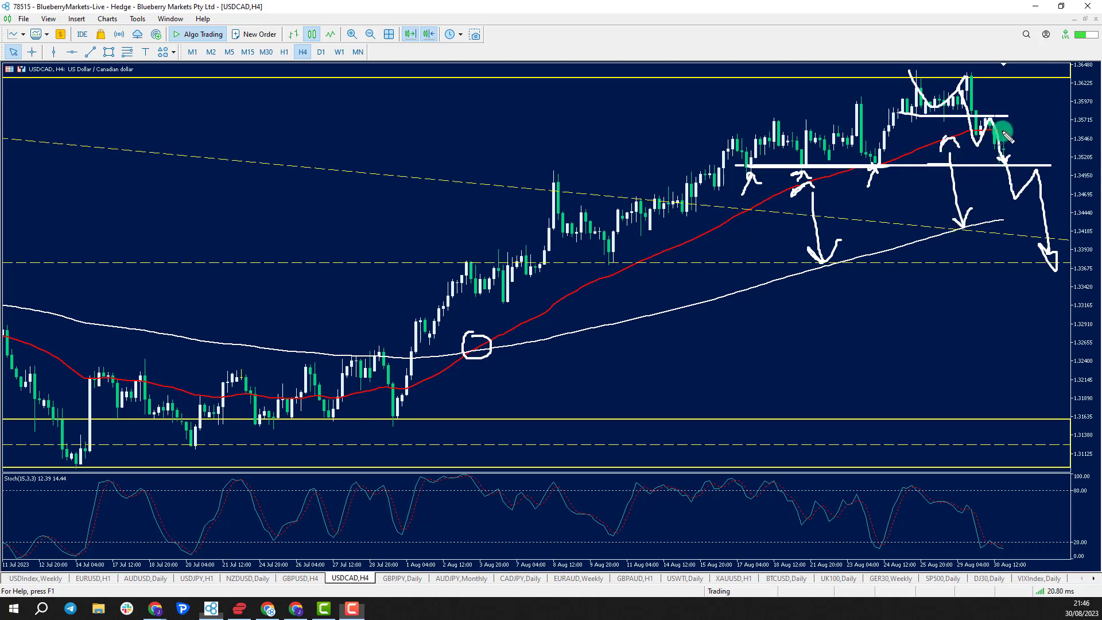
left_click_drag(1004, 222, 1022, 210)
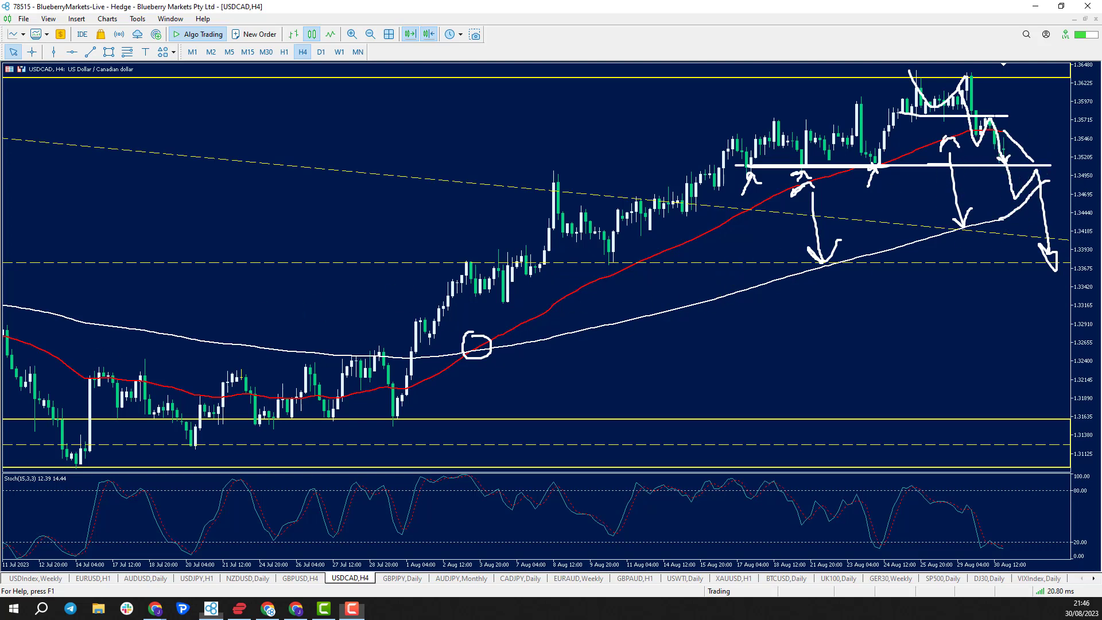
Erase the freehand H4 drawings and view the USDCAD H1 chart zoomed out.
key("Escape")
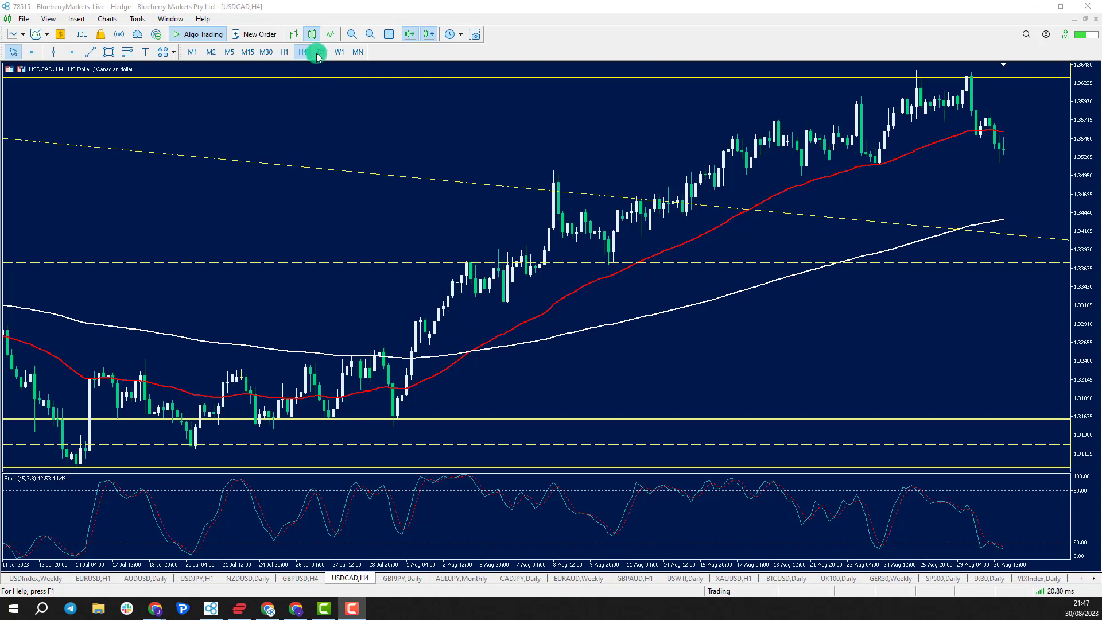
left_click(284, 52)
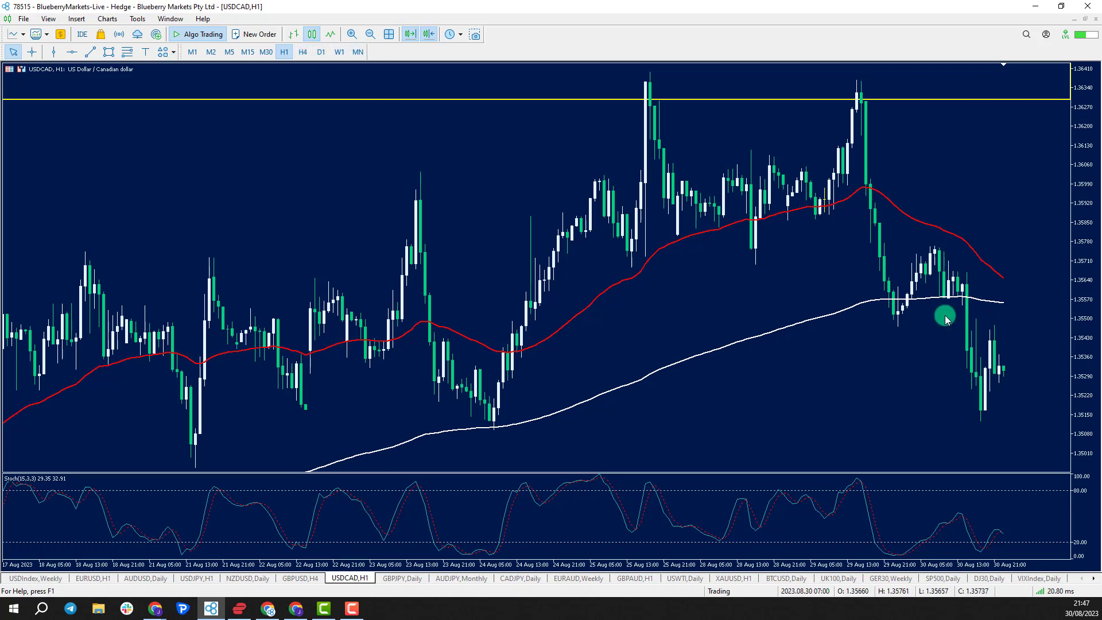
left_click(371, 35)
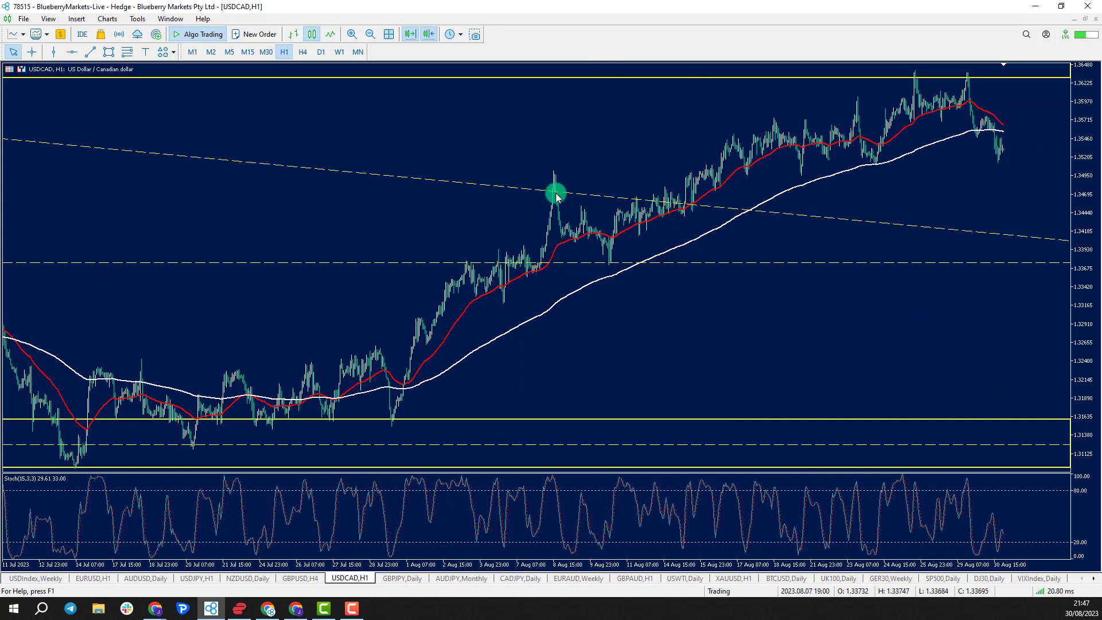
View USDCAD weekly with enlarged candles, read levels with the crosshair, then switch to D1.
left_click(336, 52)
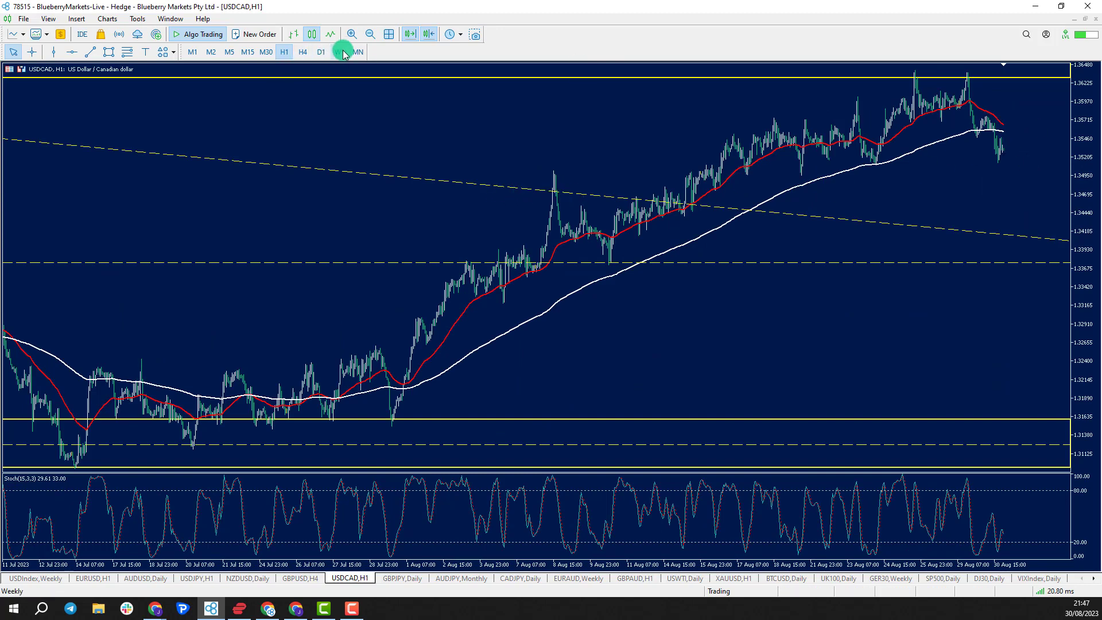
left_click(352, 35)
left_click(352, 35)
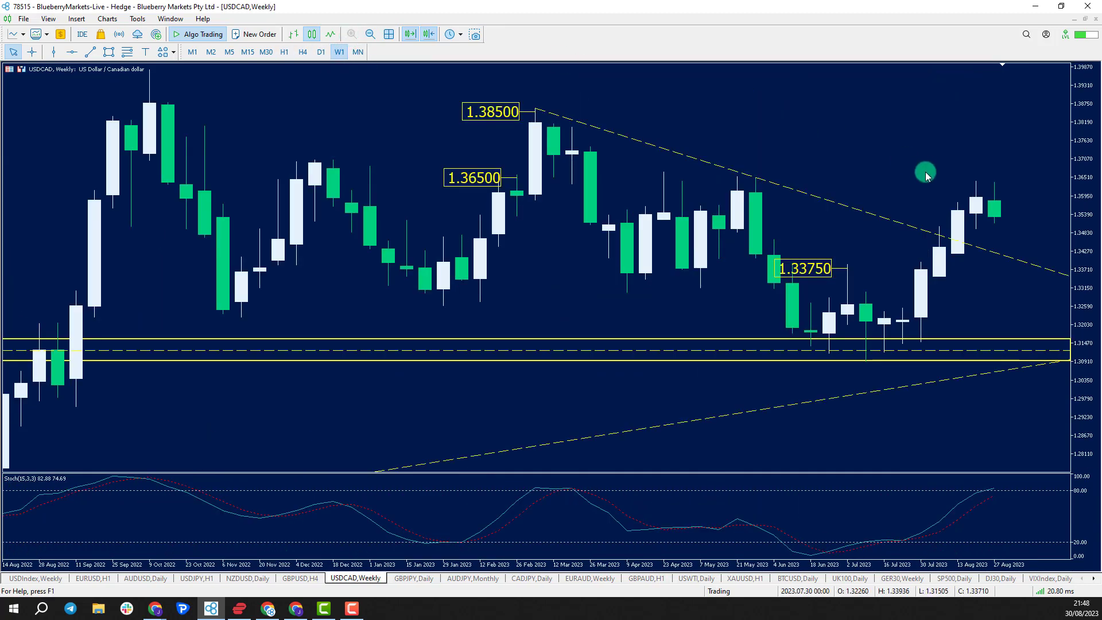
middle_click(1006, 198)
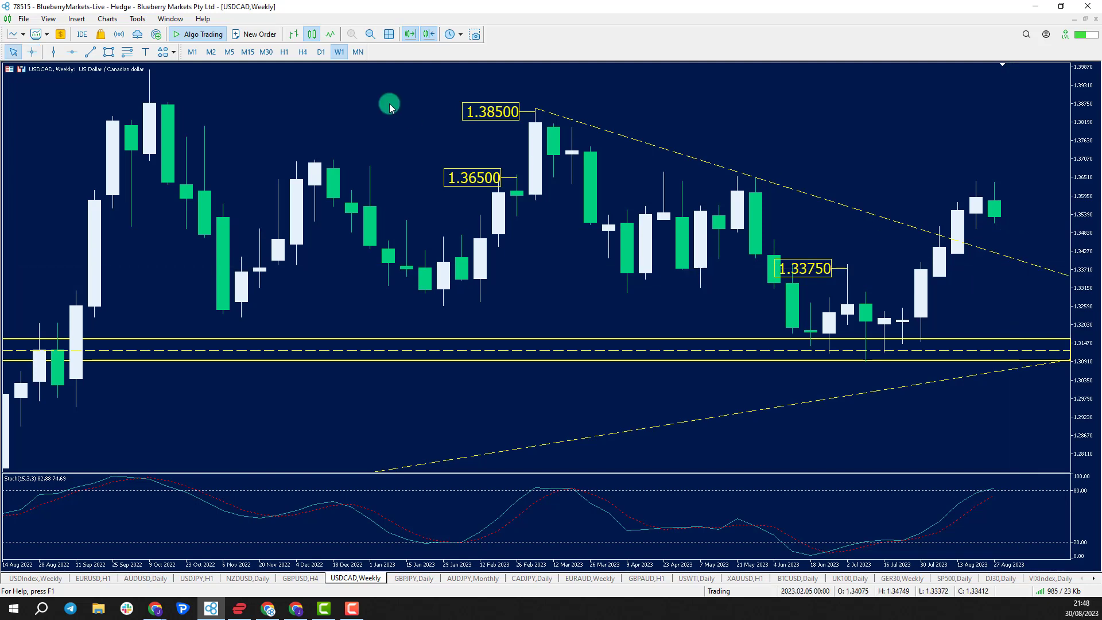
left_click(320, 52)
Zoom out the USDCAD daily chart to span October 2022 through August 2023.
left_click(371, 35)
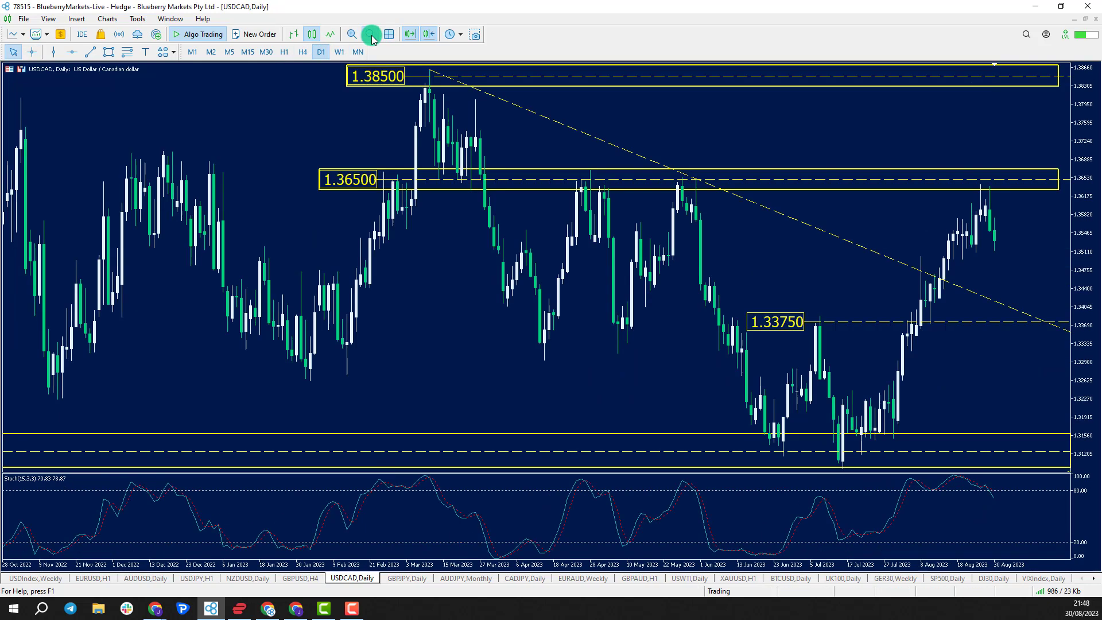